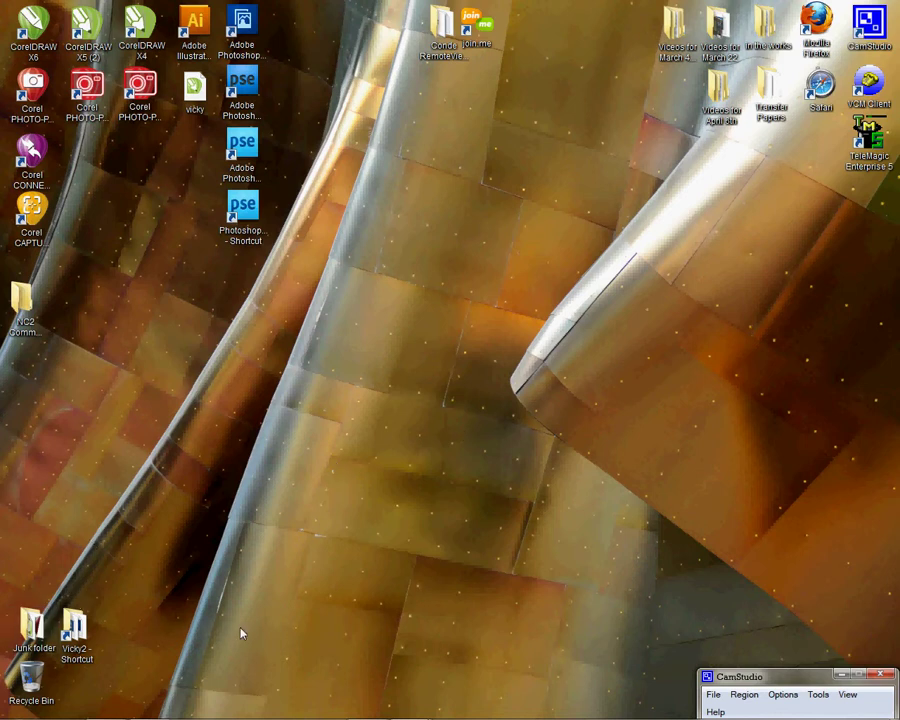
Step: Open Devices and Printers and bring up the GelSprinter GX 7000 support printer's shortcut menu
click(18, 706)
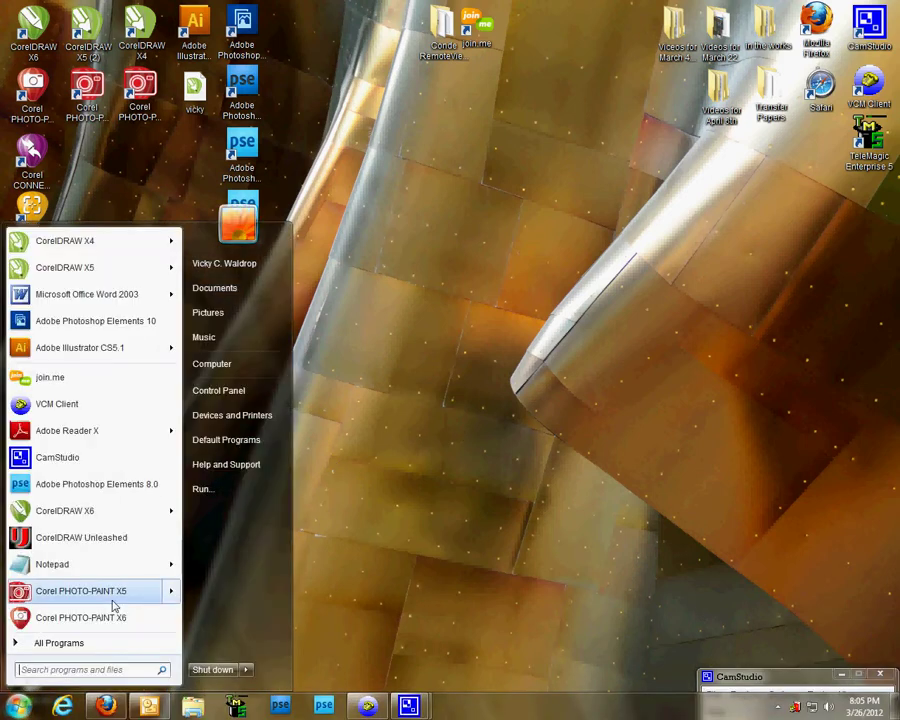
click(226, 420)
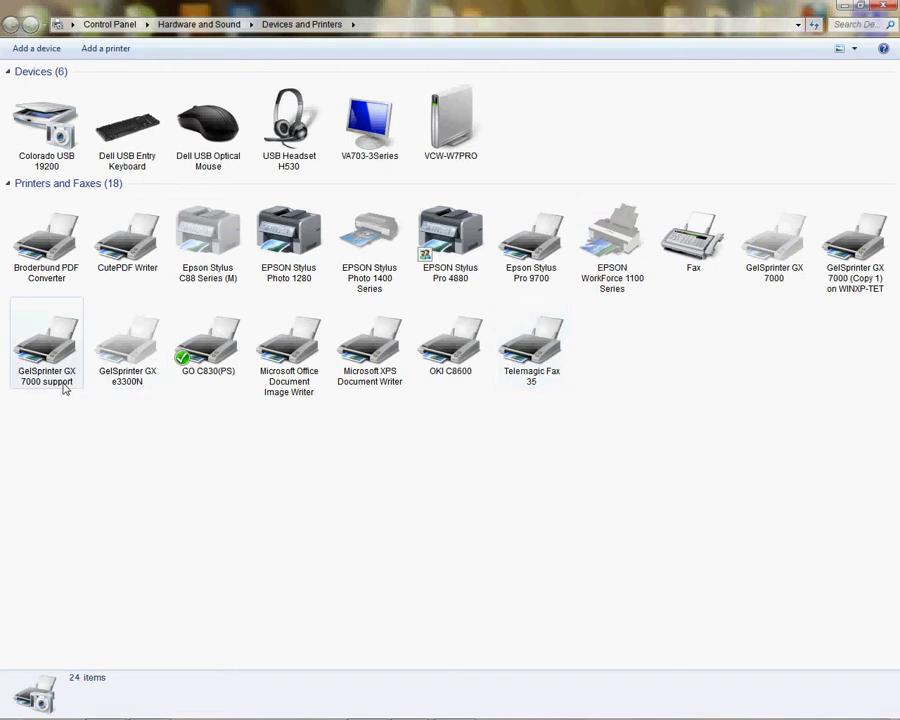
mouse_move(65, 389)
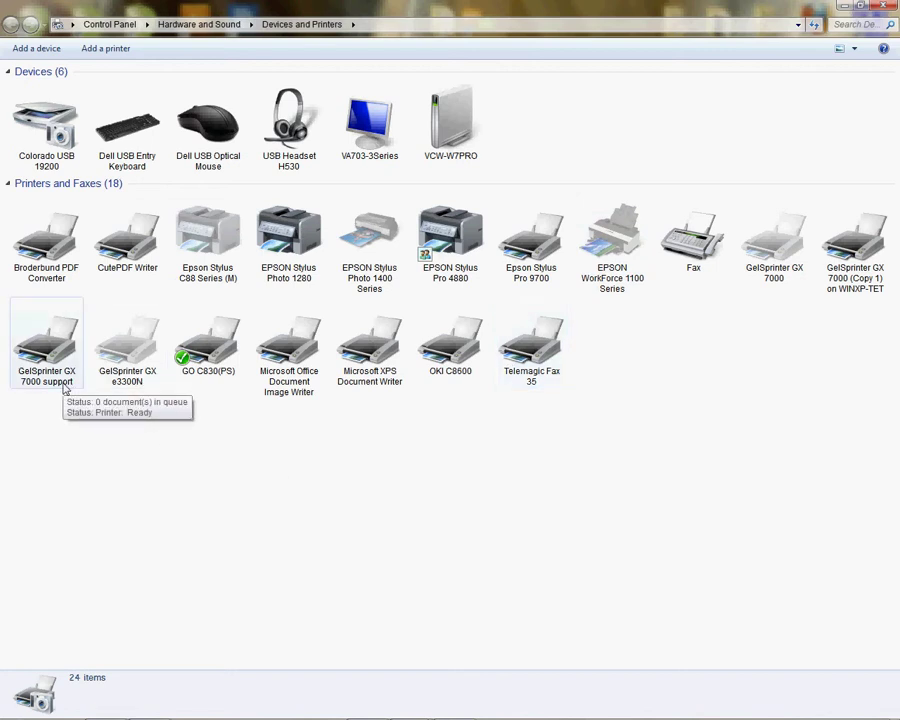
right_click(65, 389)
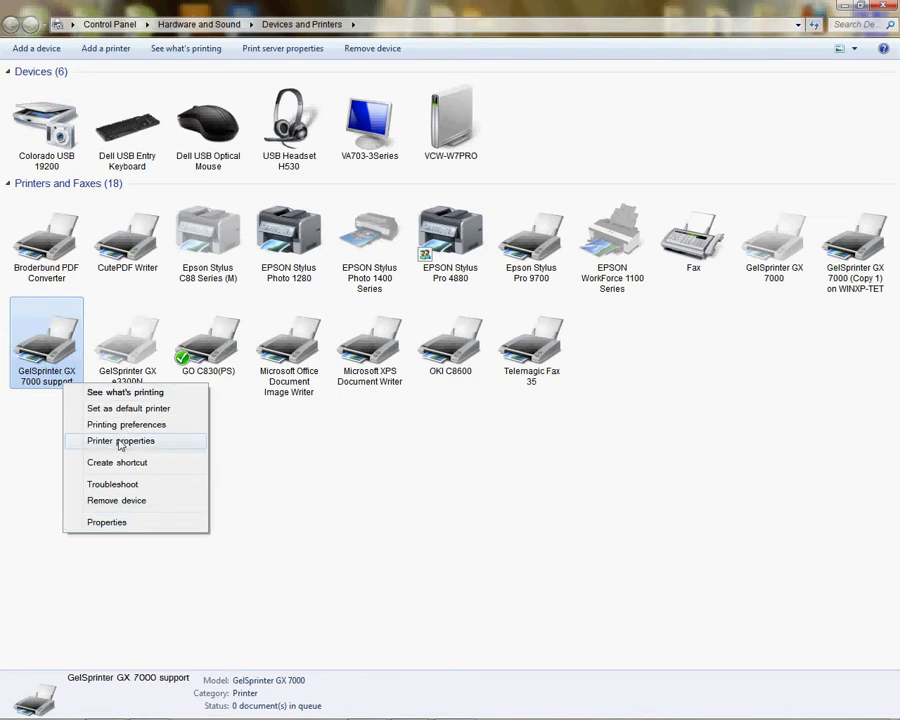
Step: Open the GelSprinter GX 7000 support printer's properties and its Color Management window
click(28, 484)
right_click(36, 351)
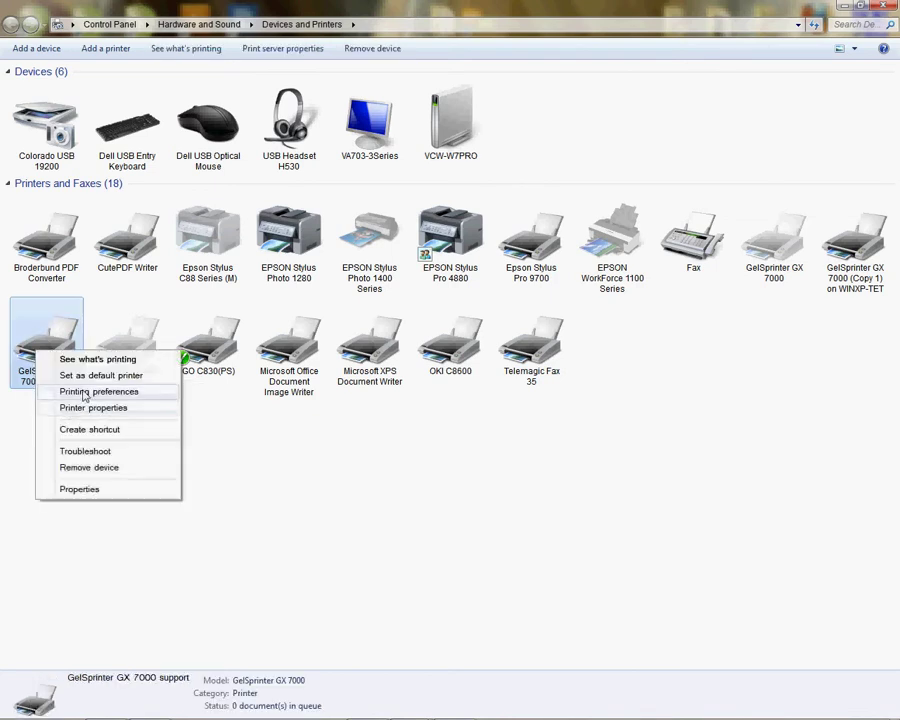
click(87, 408)
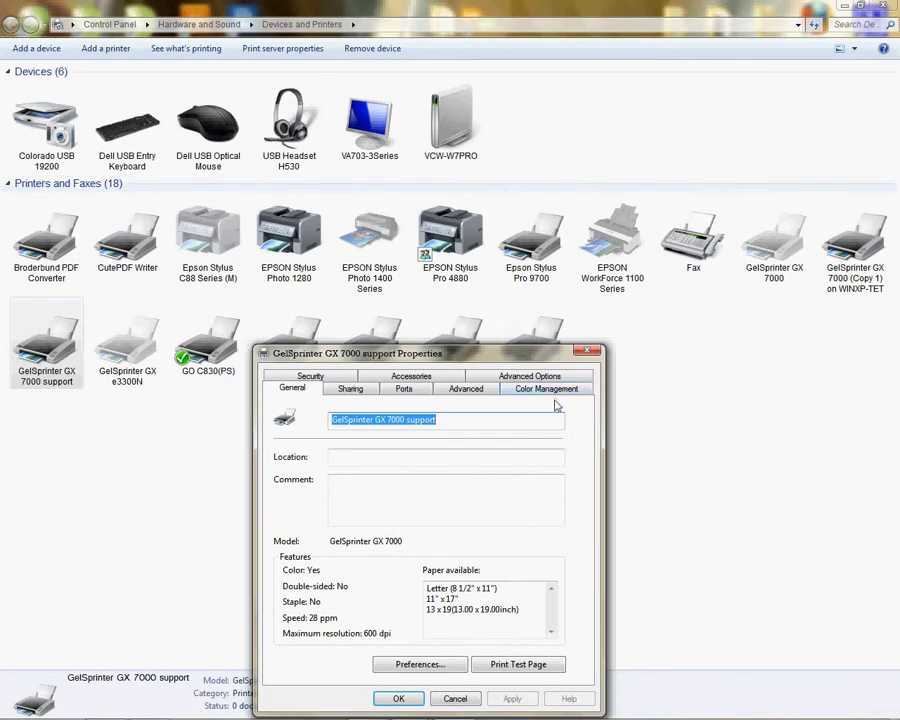
click(552, 390)
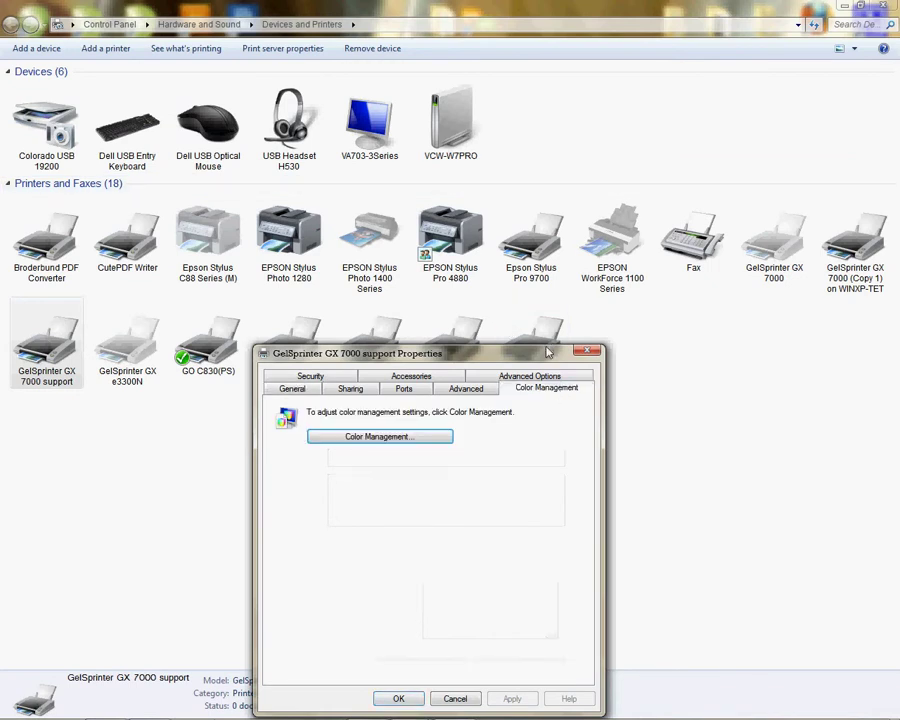
drag(545, 357, 543, 205)
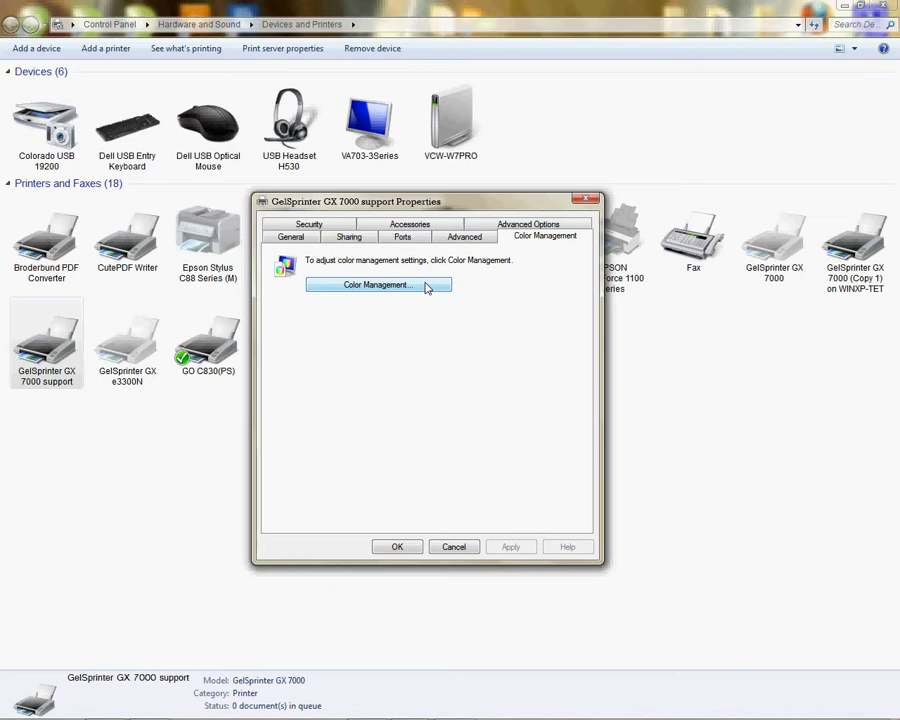
click(425, 287)
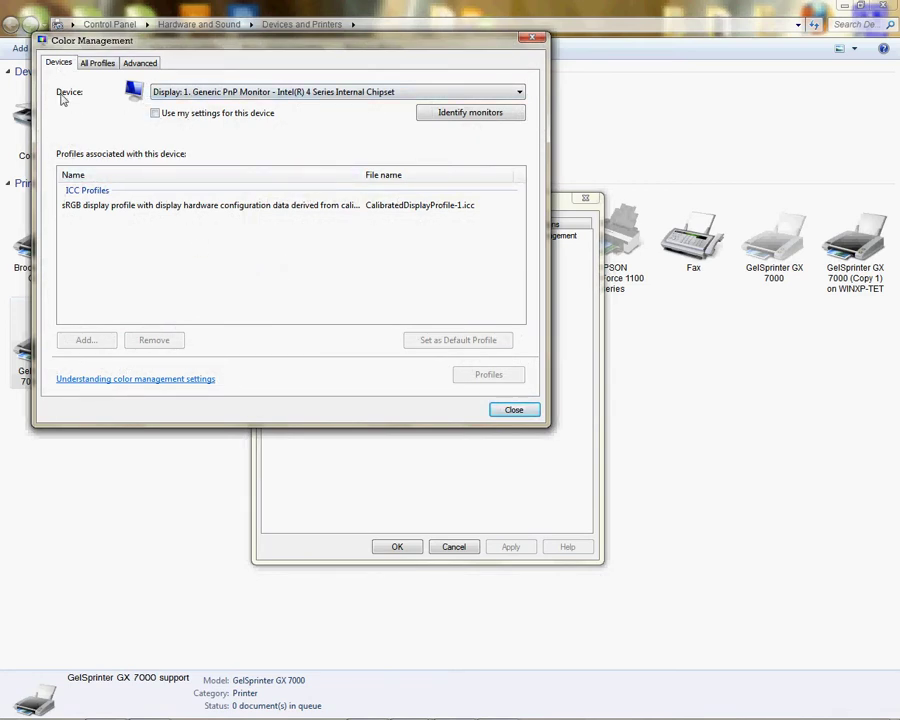
Step: Select Printer: GelSprinter GX 7000 as the device and enable Use my settings for this device
click(190, 93)
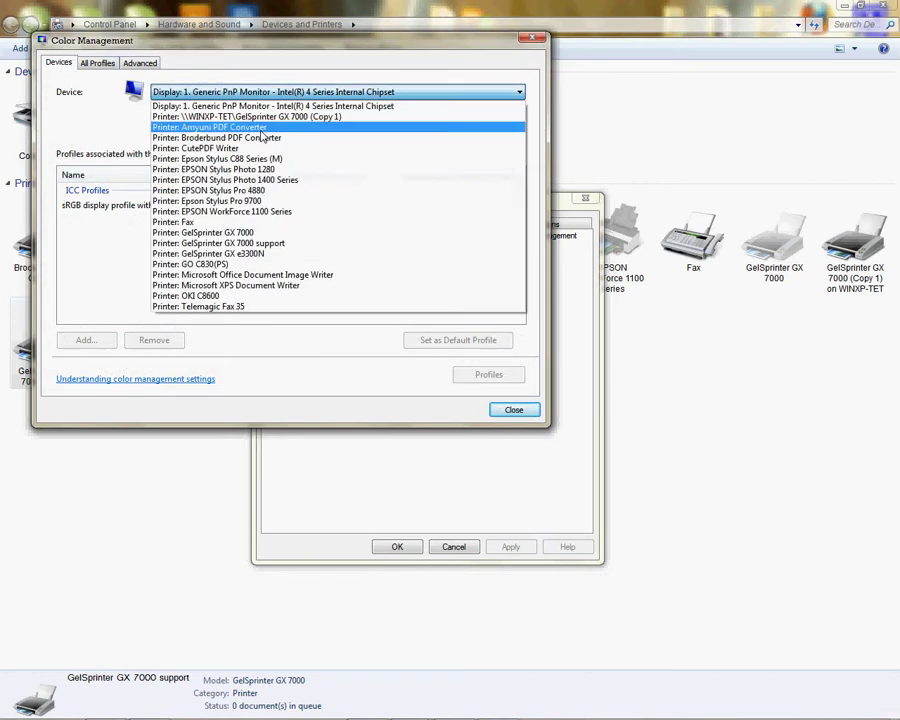
click(259, 235)
click(250, 113)
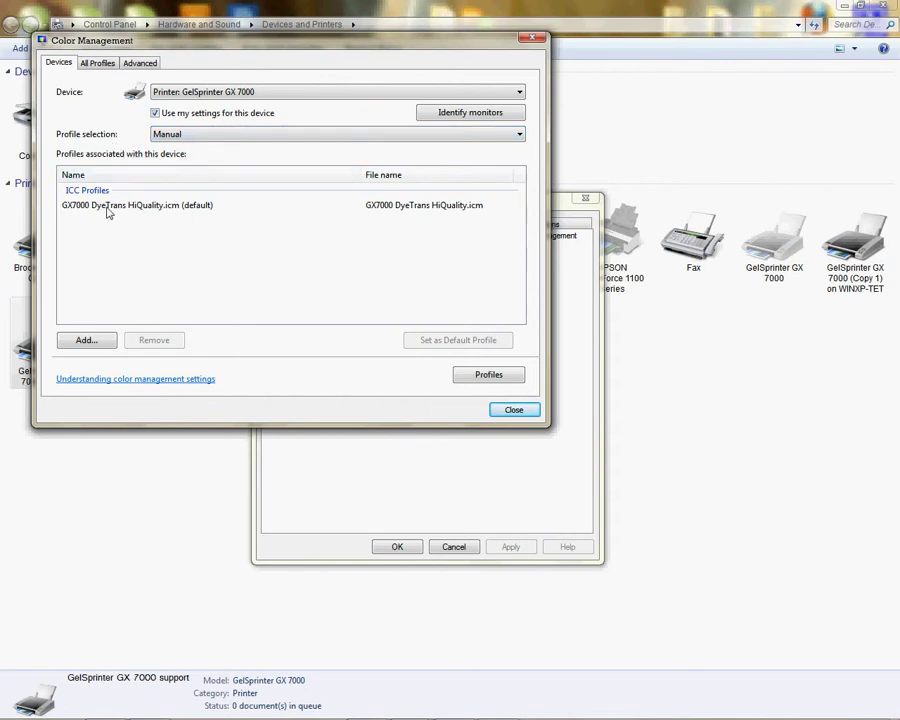
Step: Add GX7000 DyeTrans HiQuality.icm to the printer and set it as the default profile
click(90, 340)
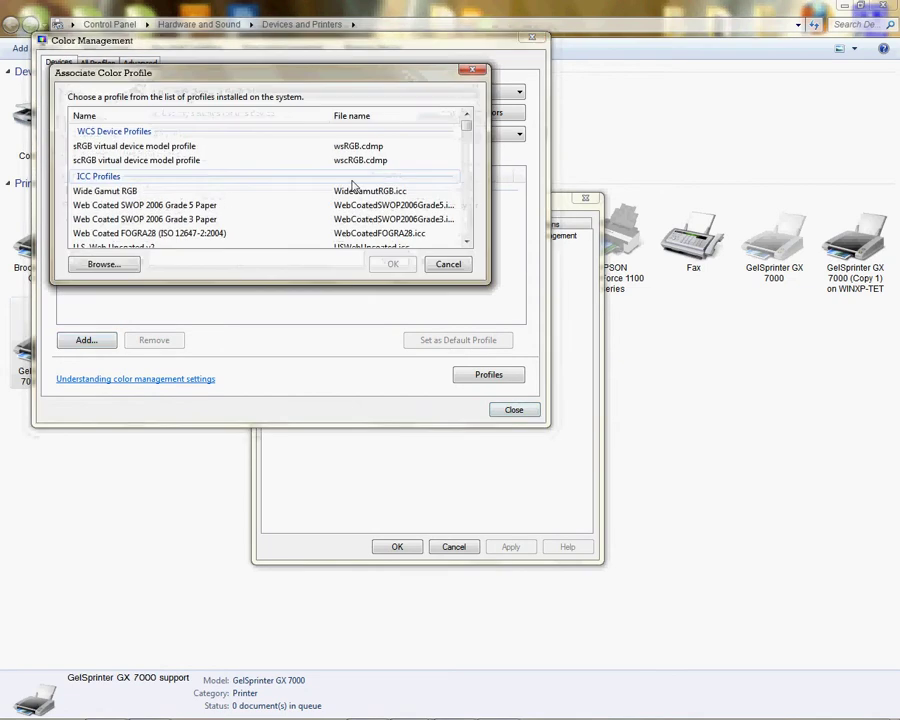
drag(466, 125, 465, 207)
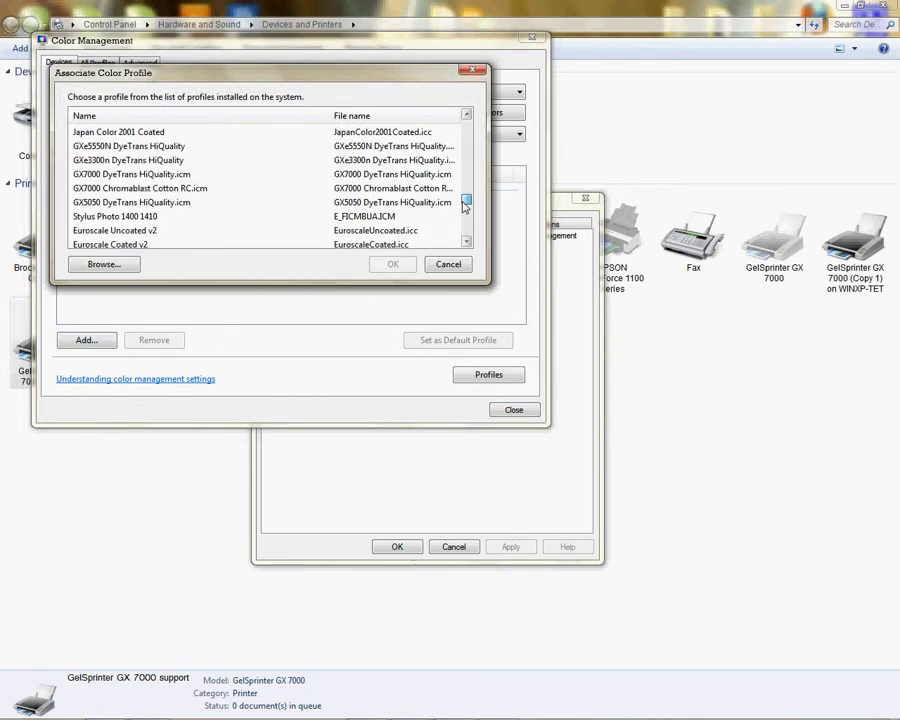
click(155, 176)
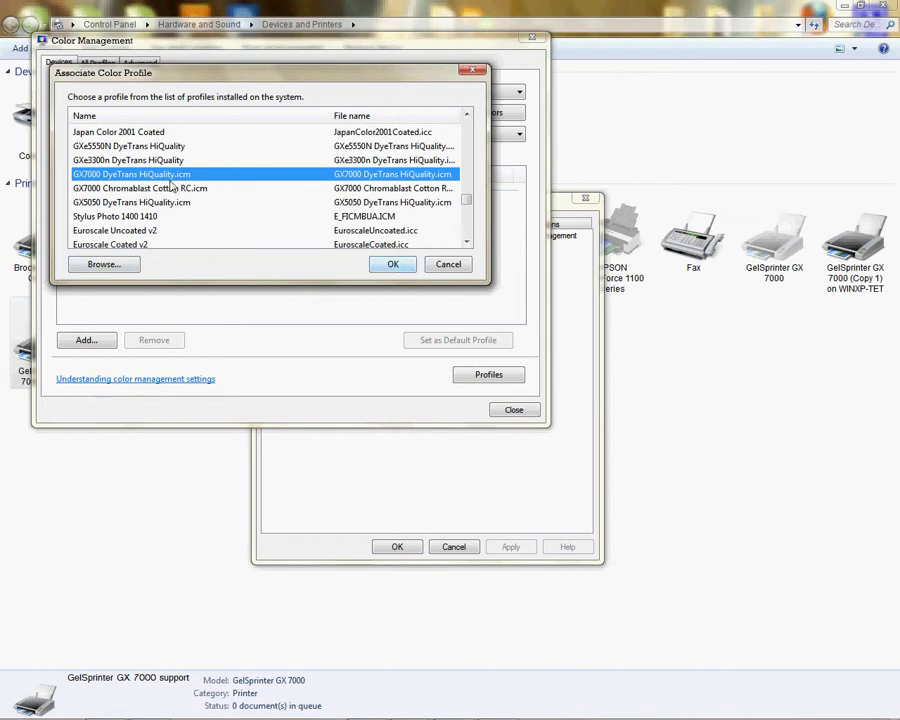
click(400, 264)
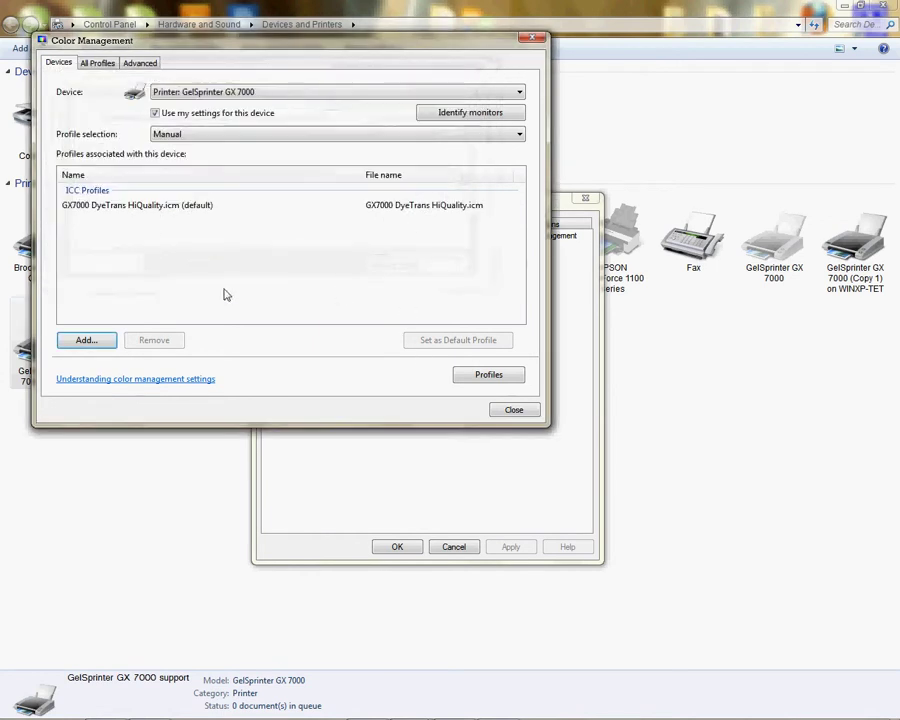
click(180, 206)
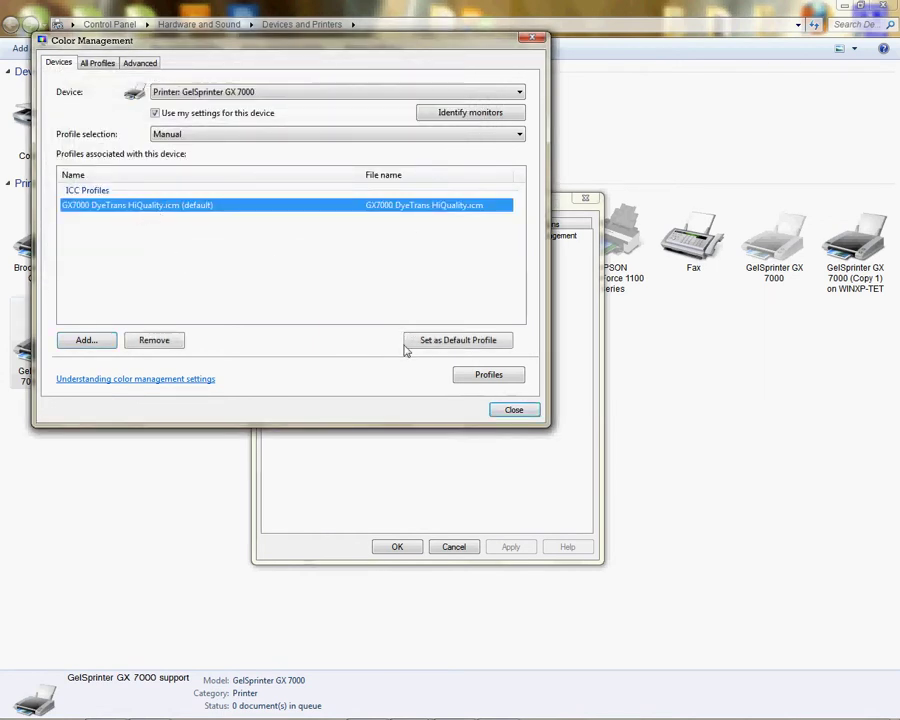
click(428, 341)
Step: Close Color Management, the printer properties and Devices and Printers
click(513, 409)
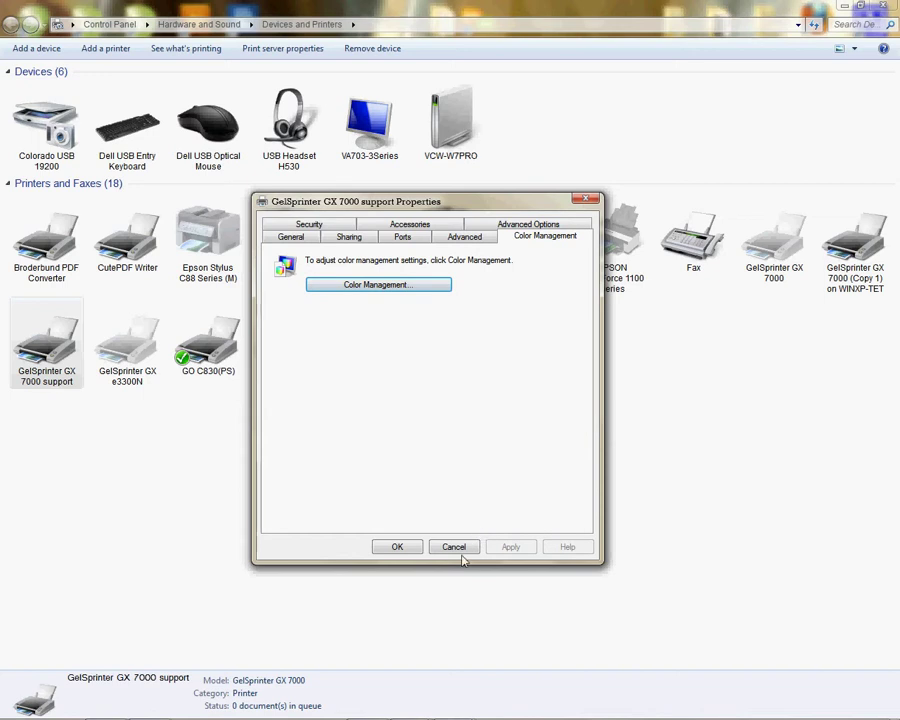
click(405, 547)
click(879, 8)
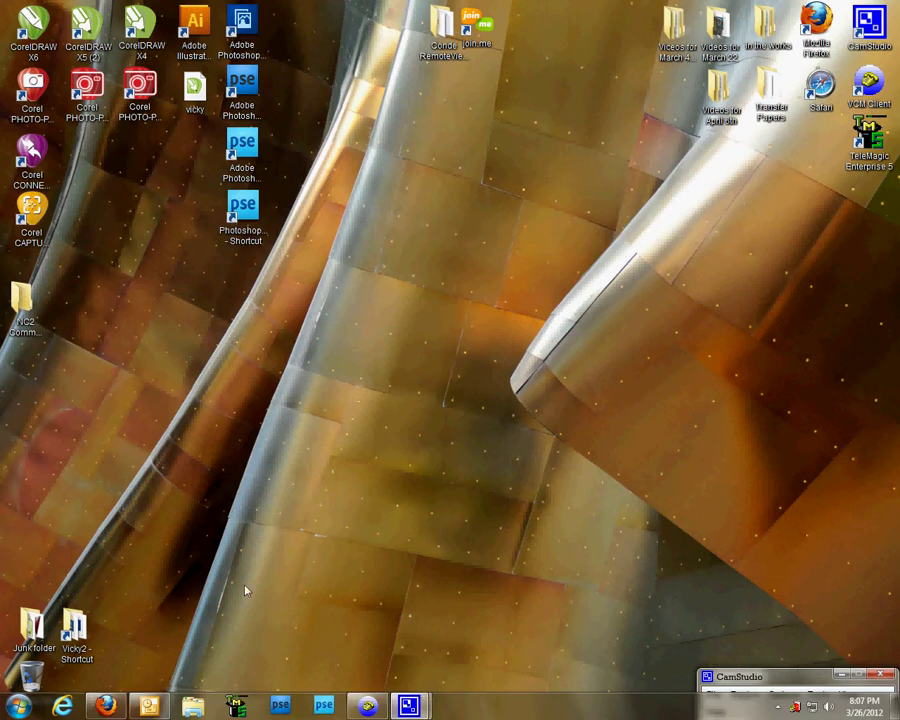
Step: Launch Corel PHOTO-PAINT X5 from its desktop shortcut
double_click(88, 103)
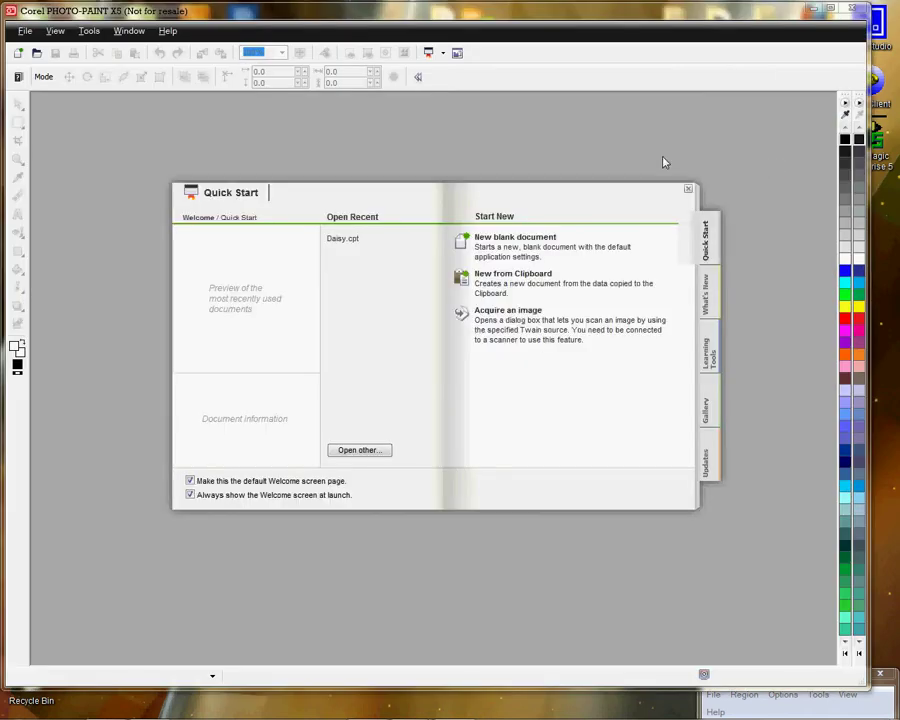
Step: Start a new blank 5"x7" RGB image with the Perceptual rendering intent
click(536, 243)
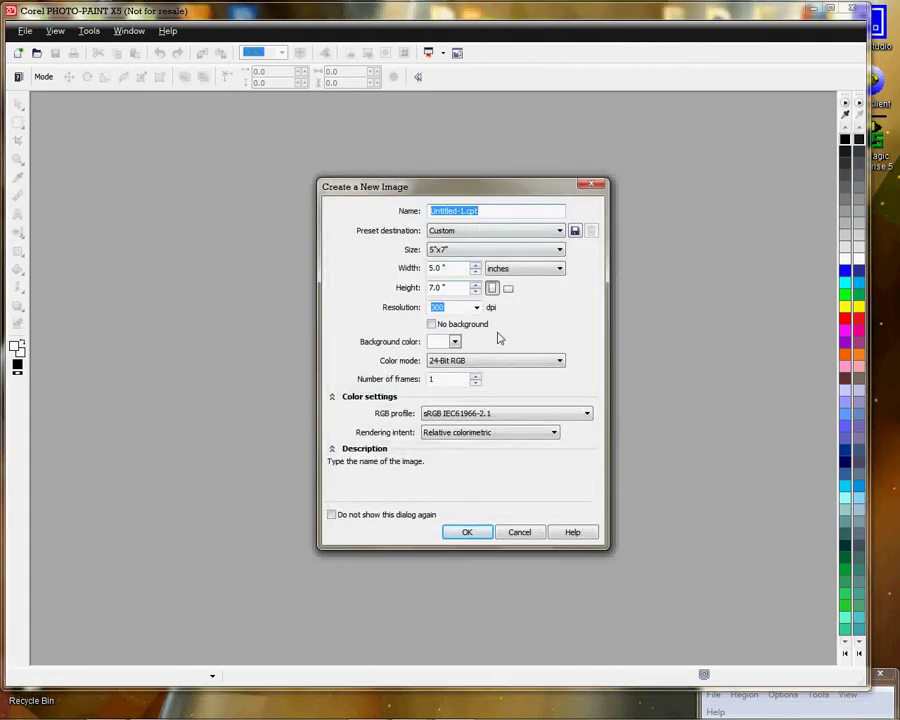
click(502, 435)
click(483, 465)
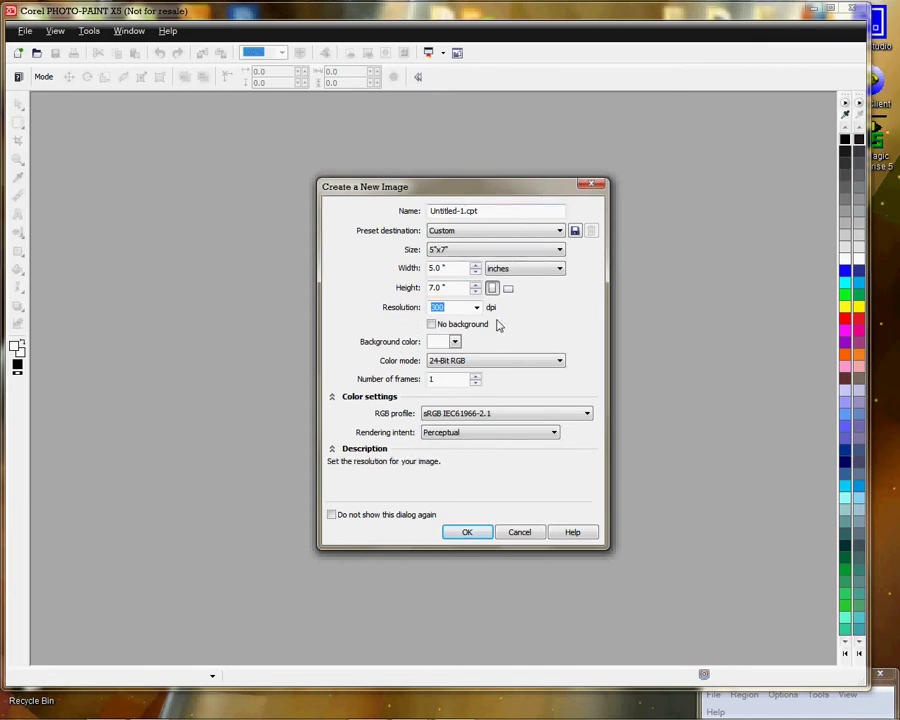
Step: Create the new image and draw a rectangle across the canvas
click(467, 532)
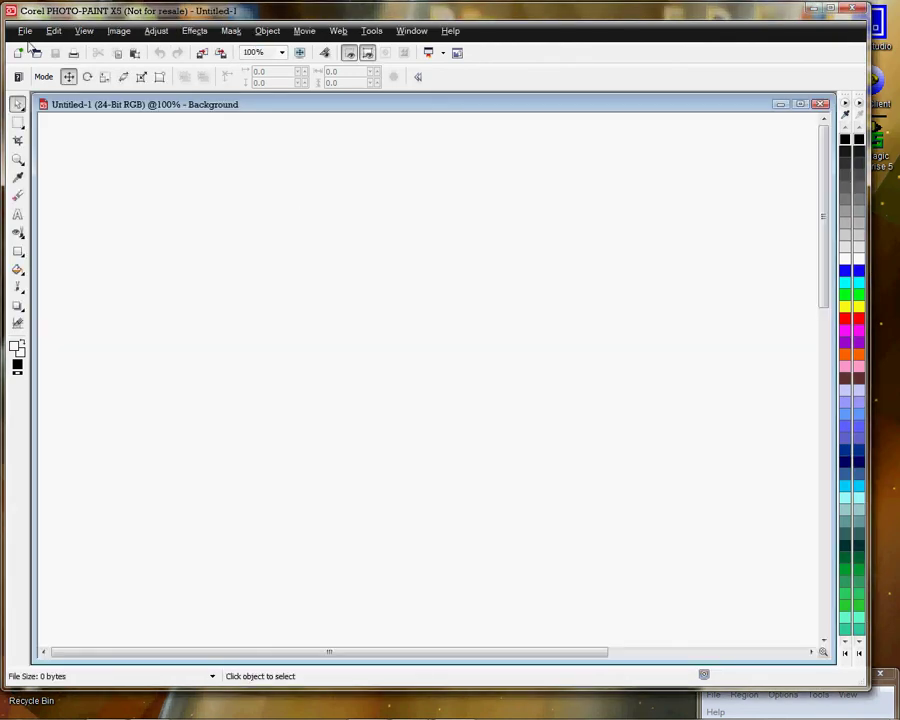
click(18, 251)
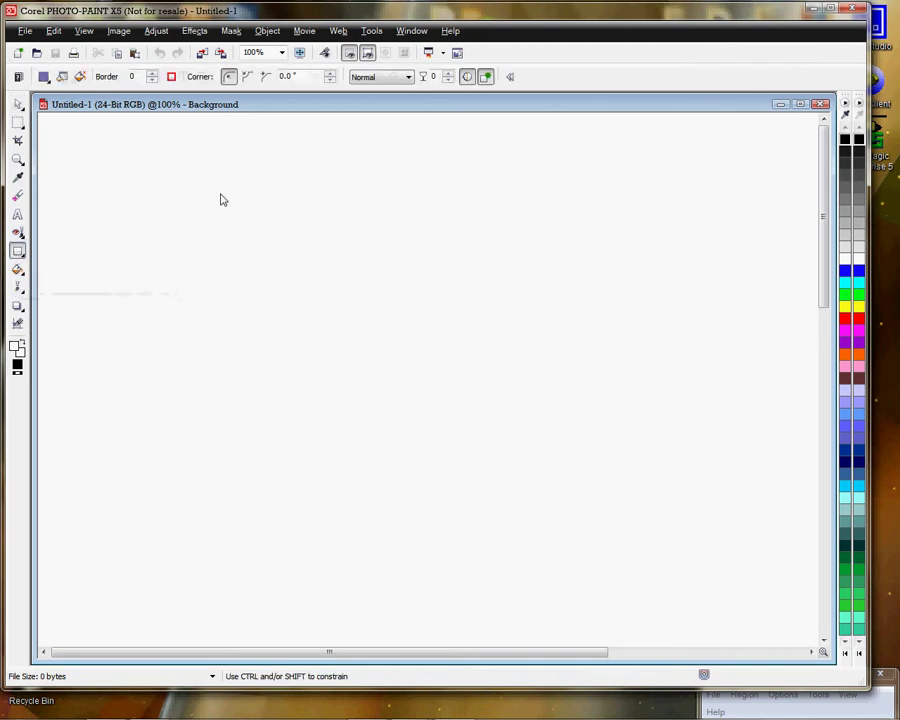
drag(220, 194, 520, 476)
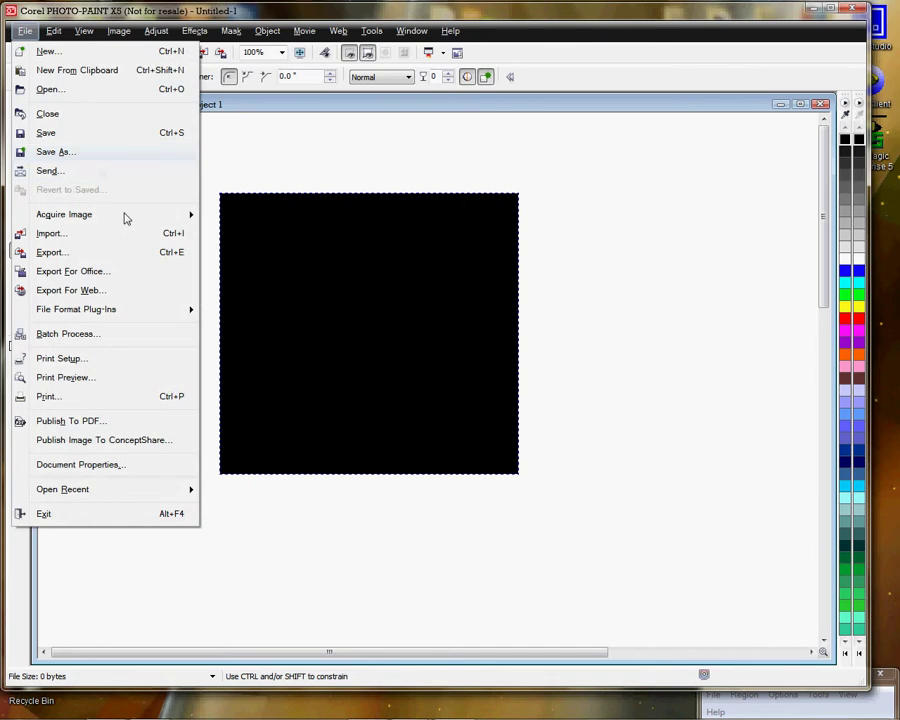
Step: Open the Print dialog and choose the GelSprinter GX 7000 support printer
click(66, 397)
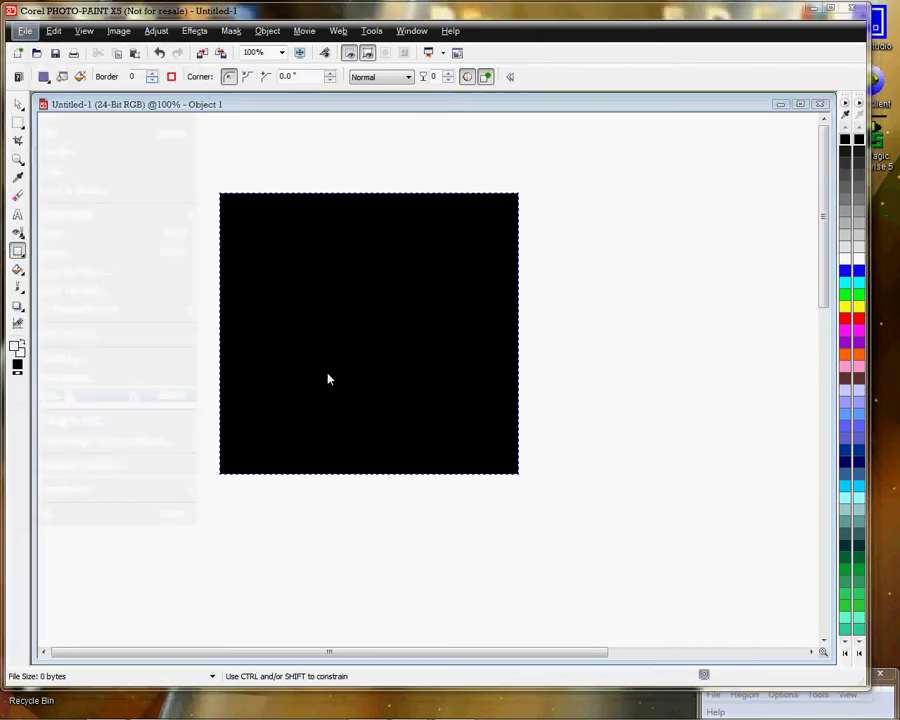
drag(452, 211, 416, 211)
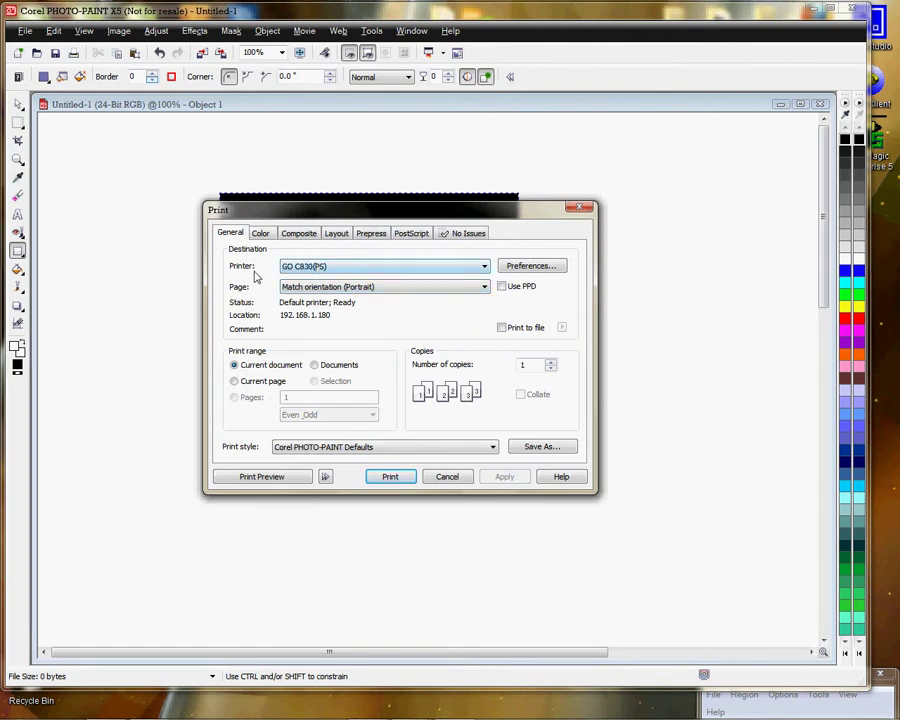
click(316, 267)
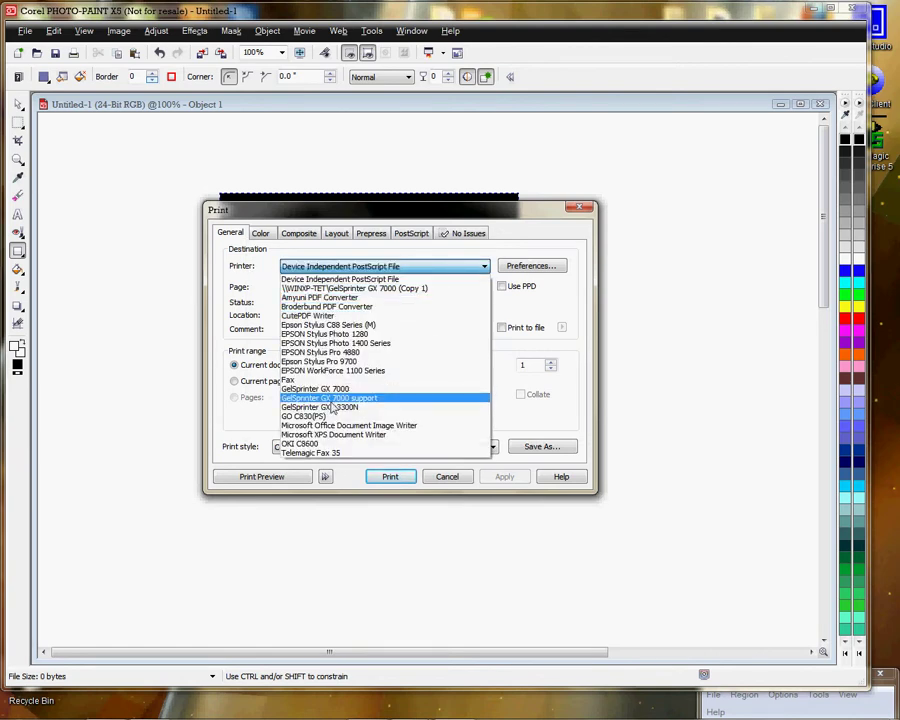
click(334, 399)
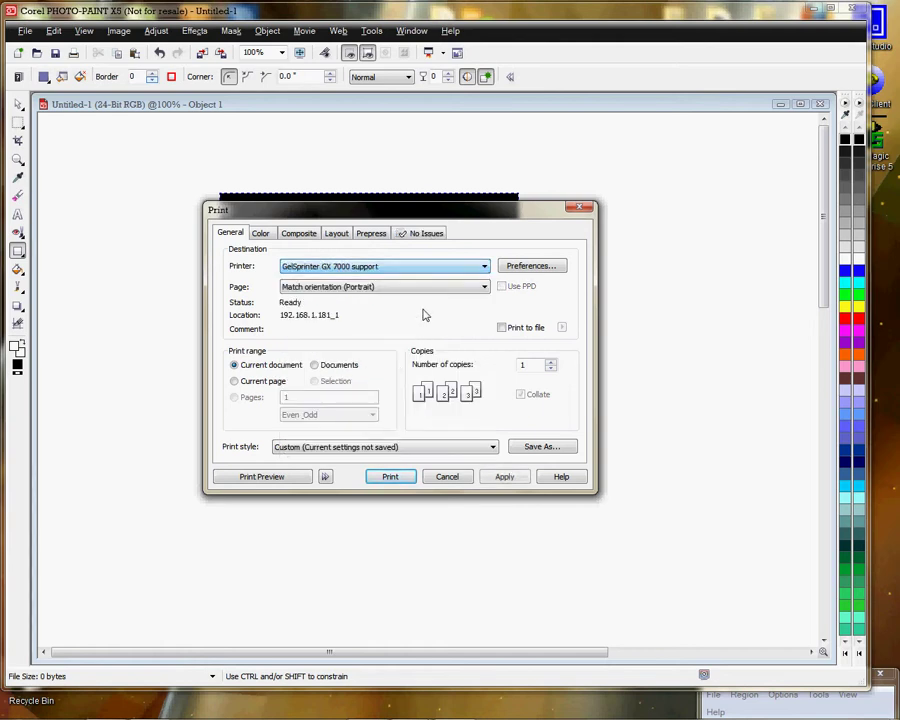
Step: On the Color tab, correct colours with GX7000 DyeTrans HiQuality.icm and Perceptual rendering intent
click(261, 234)
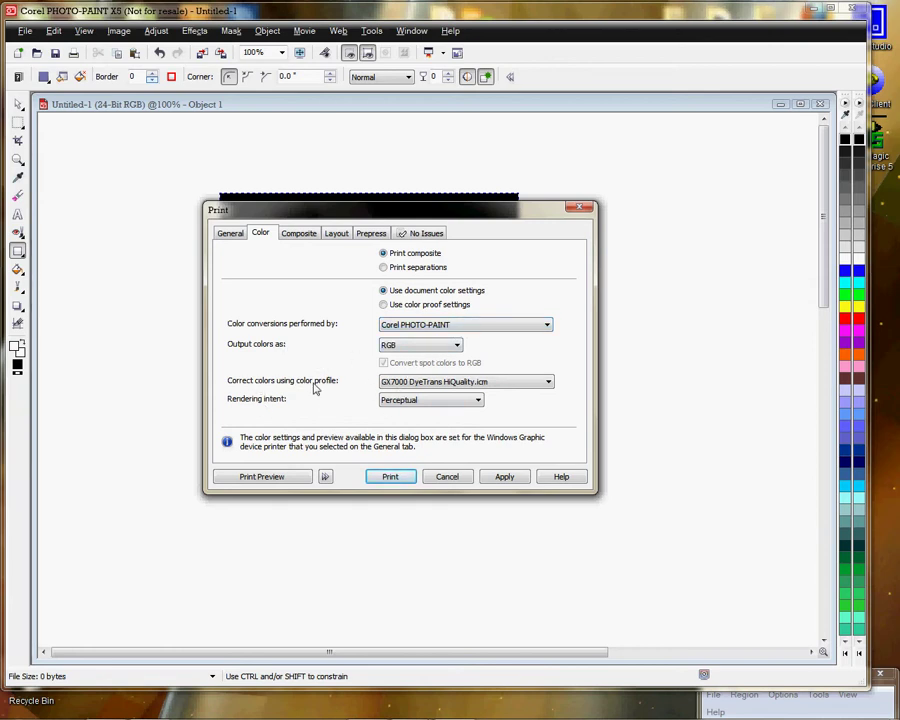
click(527, 384)
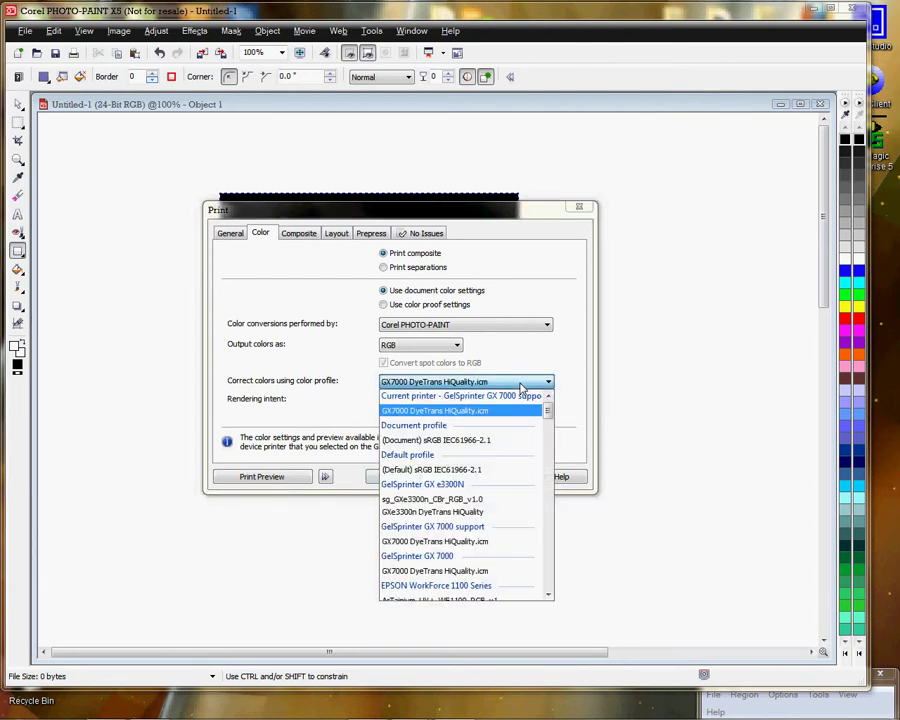
click(436, 545)
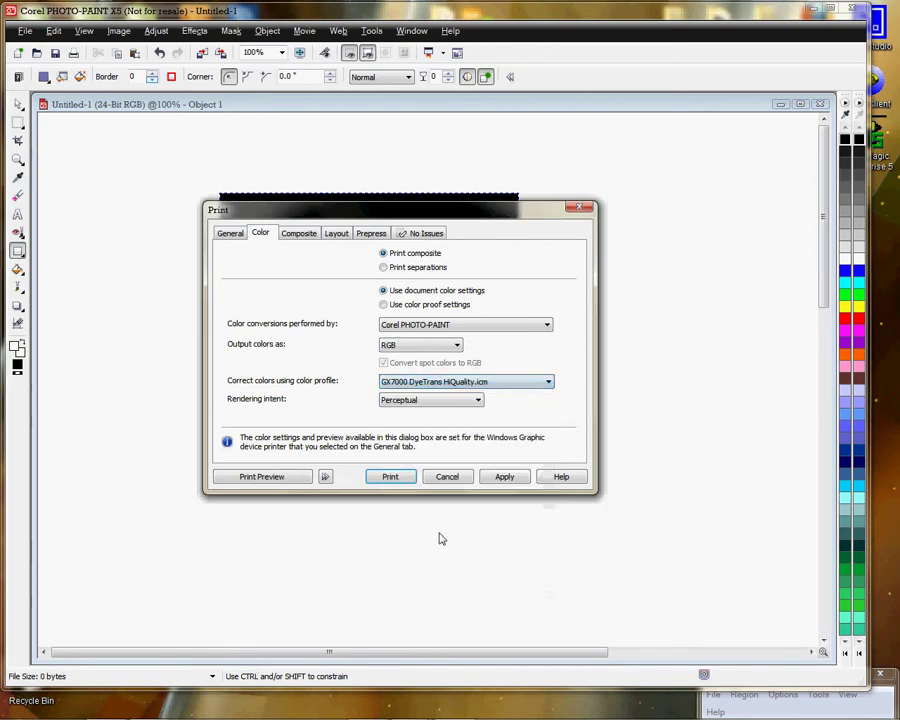
click(457, 399)
click(415, 421)
click(430, 399)
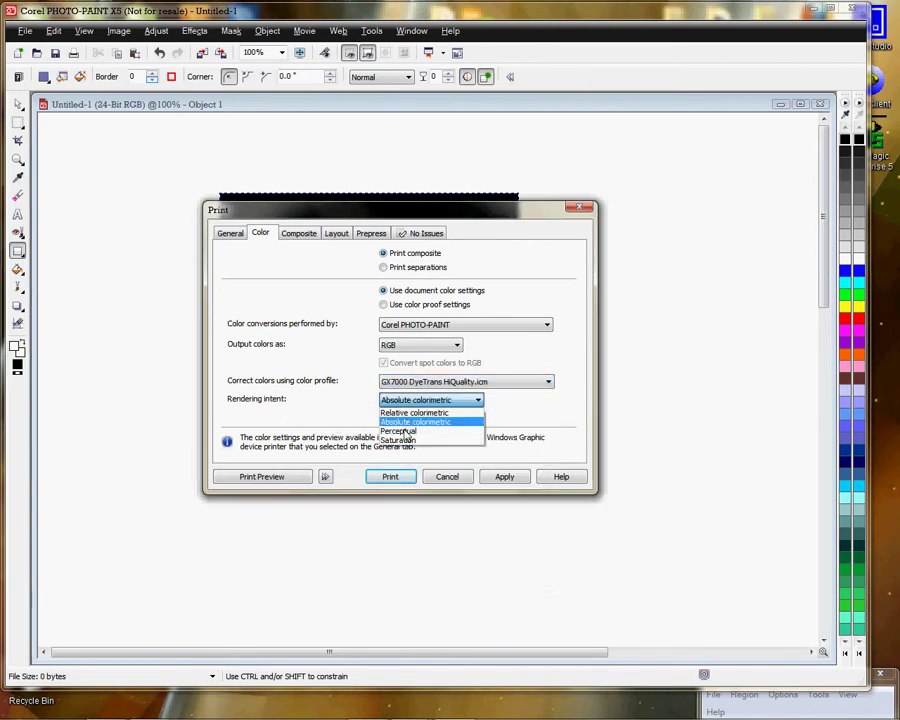
click(403, 432)
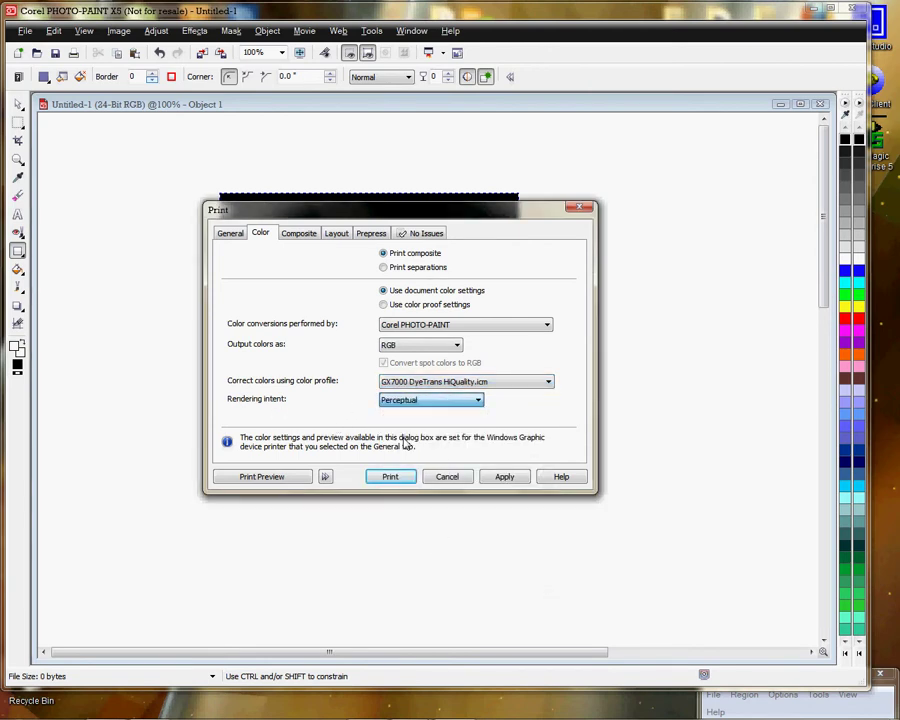
Step: Tick Mirror under the Prepress tab's Paper/film settings, then review the Color tab again
click(369, 235)
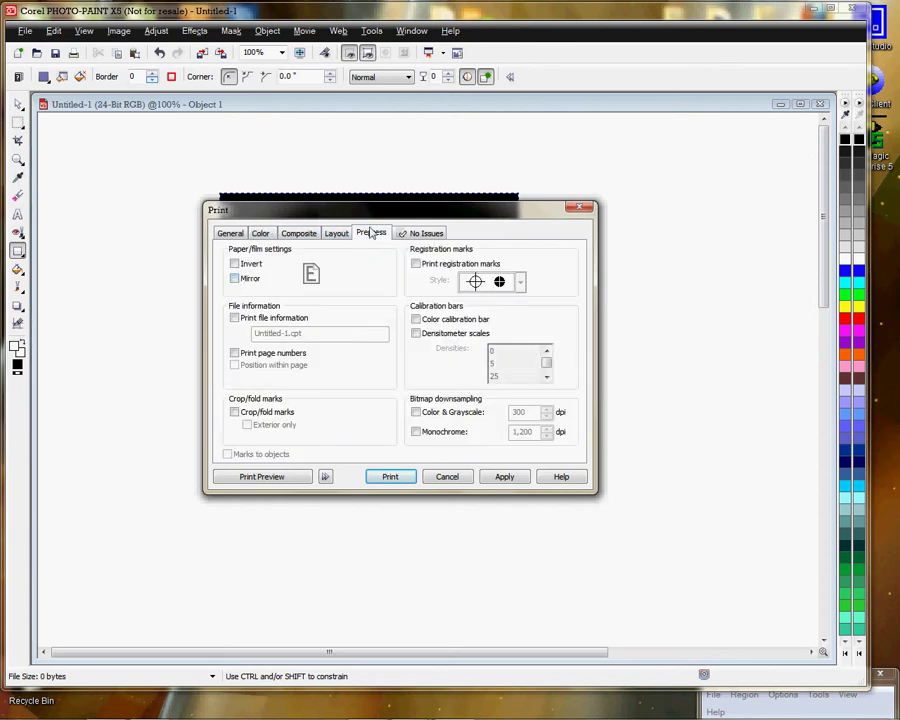
click(236, 280)
click(261, 236)
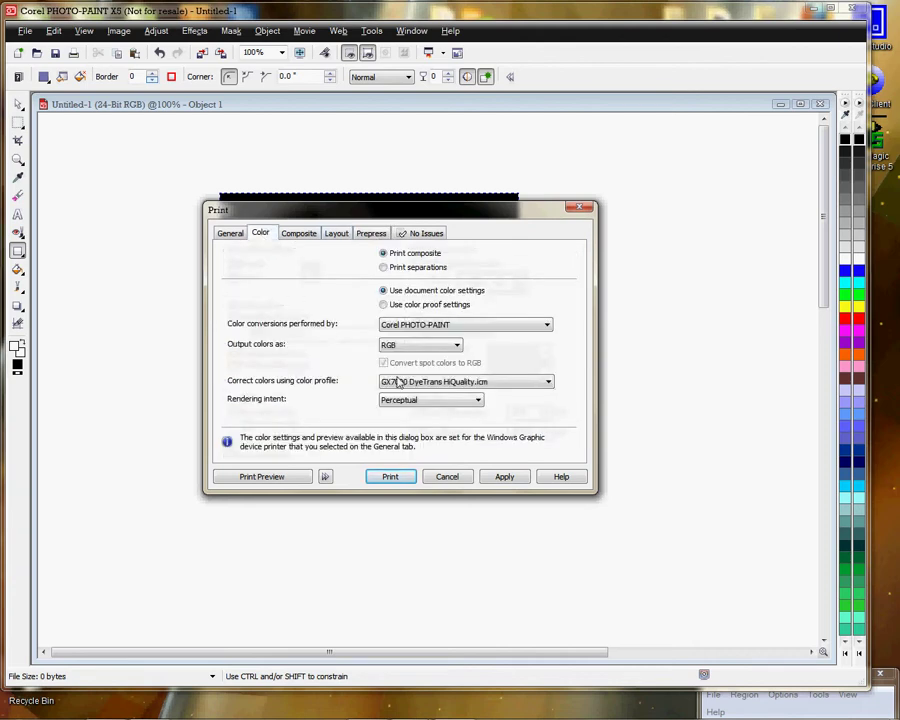
Step: Open the Save Settings As dialog for the print style from the General tab
click(231, 236)
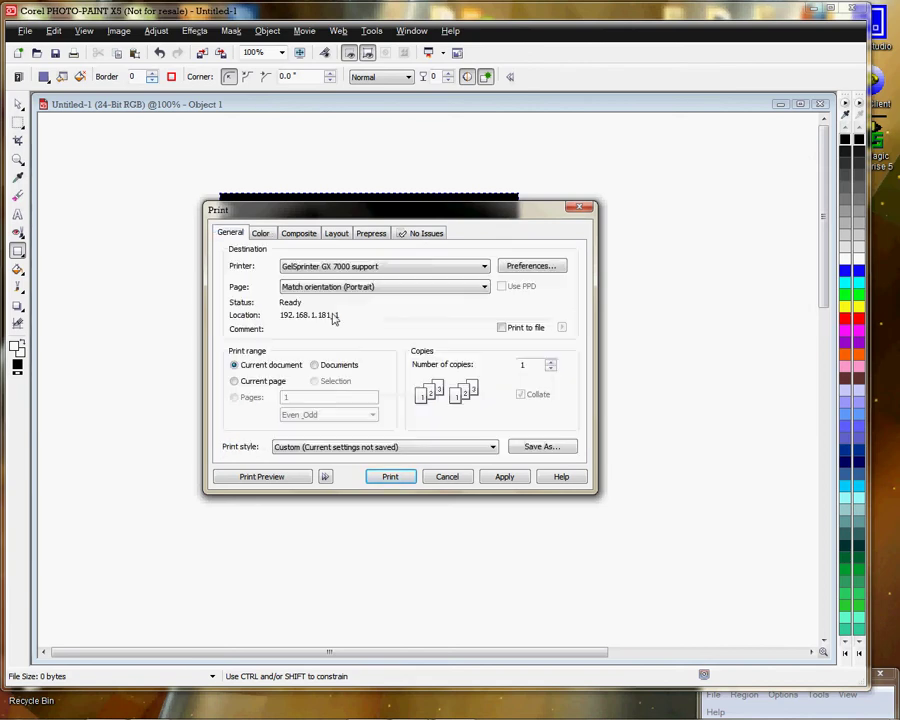
click(555, 455)
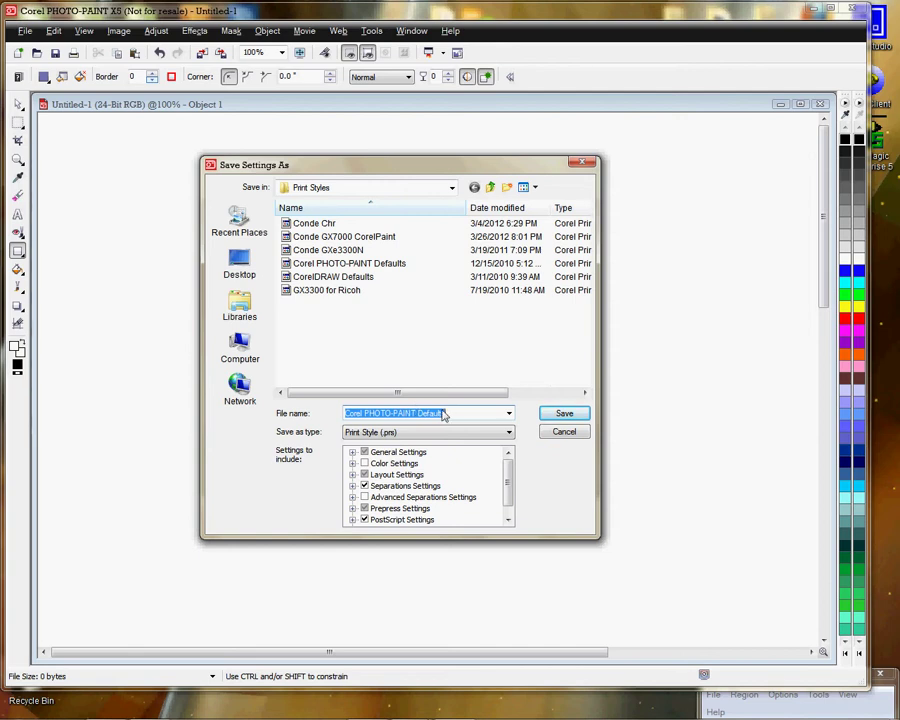
Step: Name the new print style 'Conde GX7000 Corel Paint' and save it
text(Conde G)
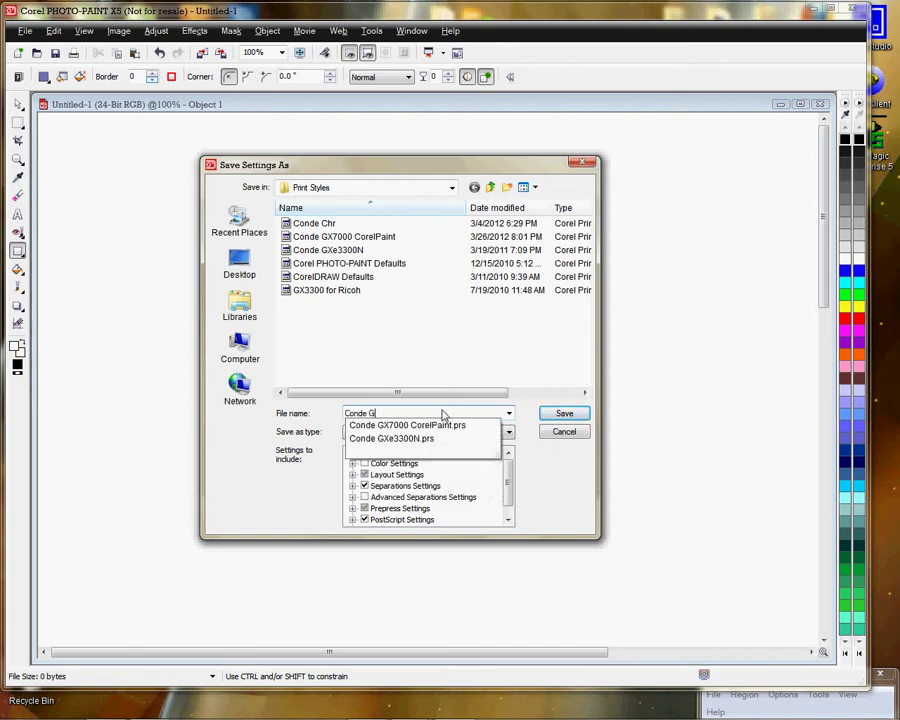
text(X7000 Co)
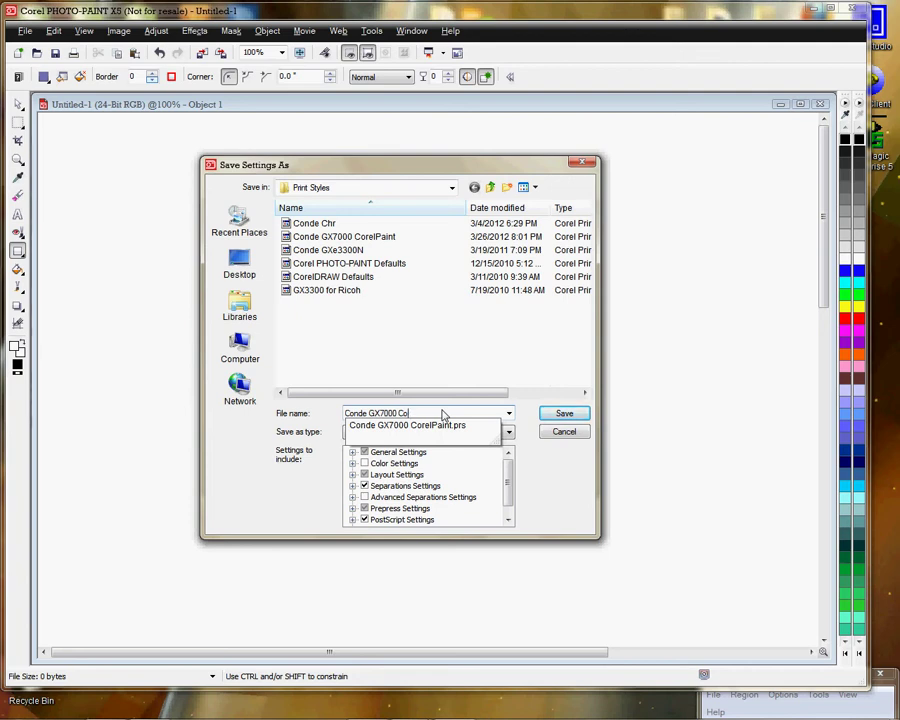
text(el)
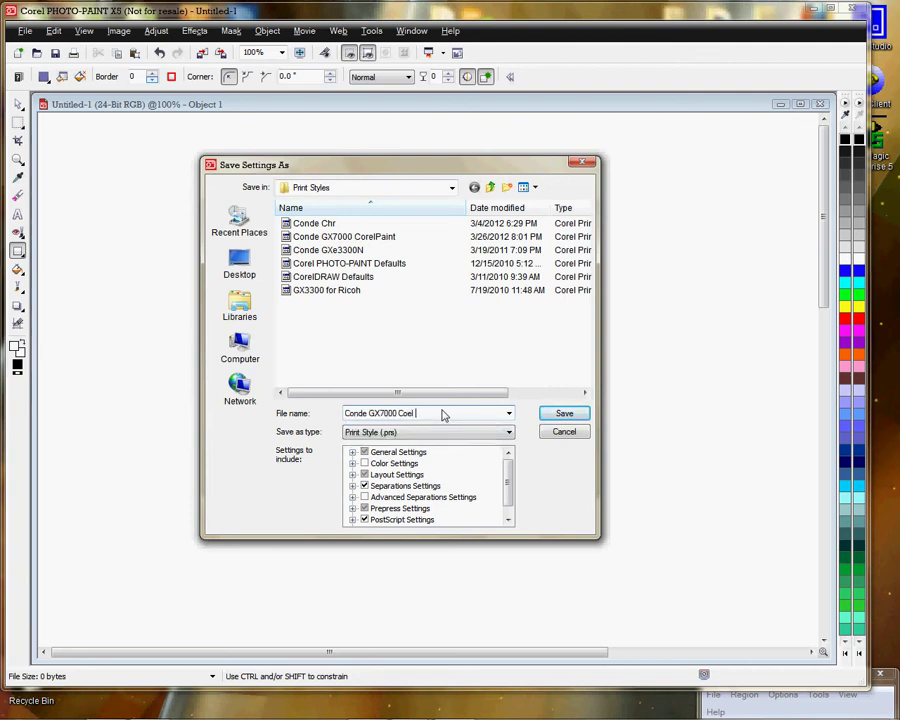
key(BackSpace)
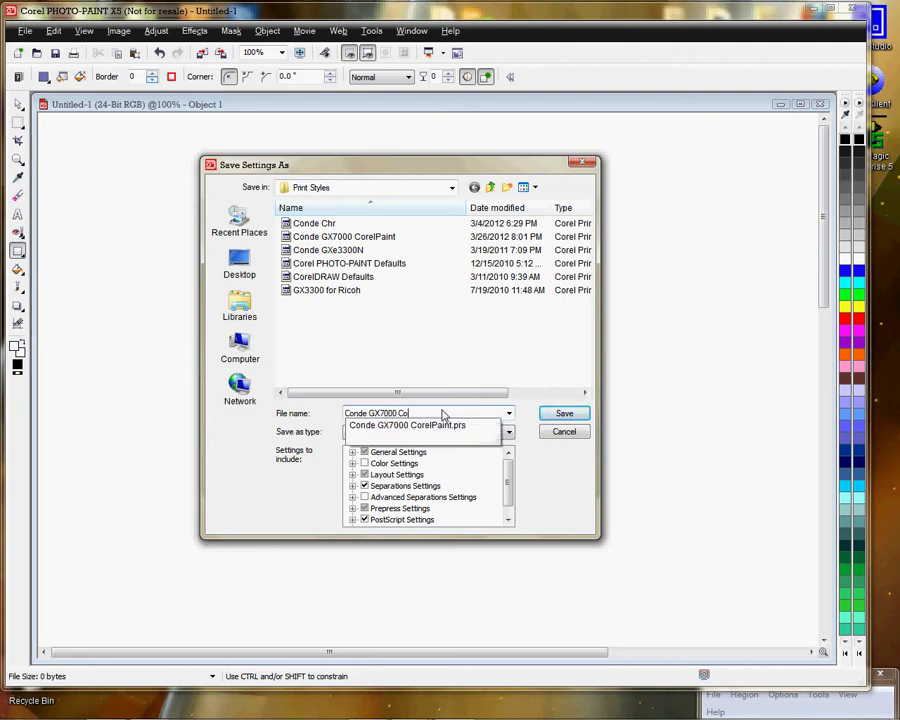
text(rel Paint)
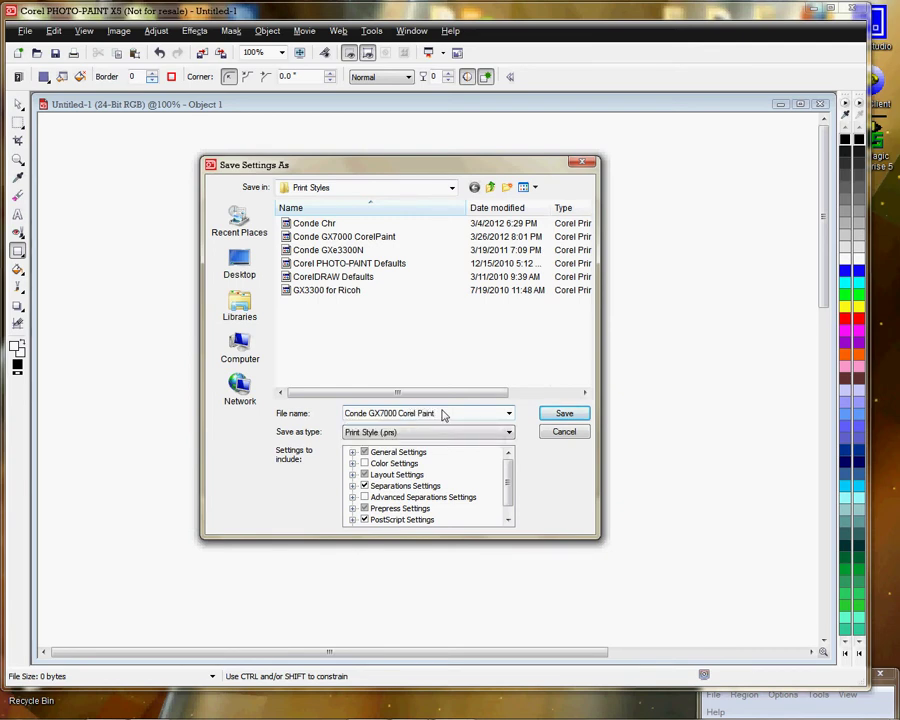
click(565, 413)
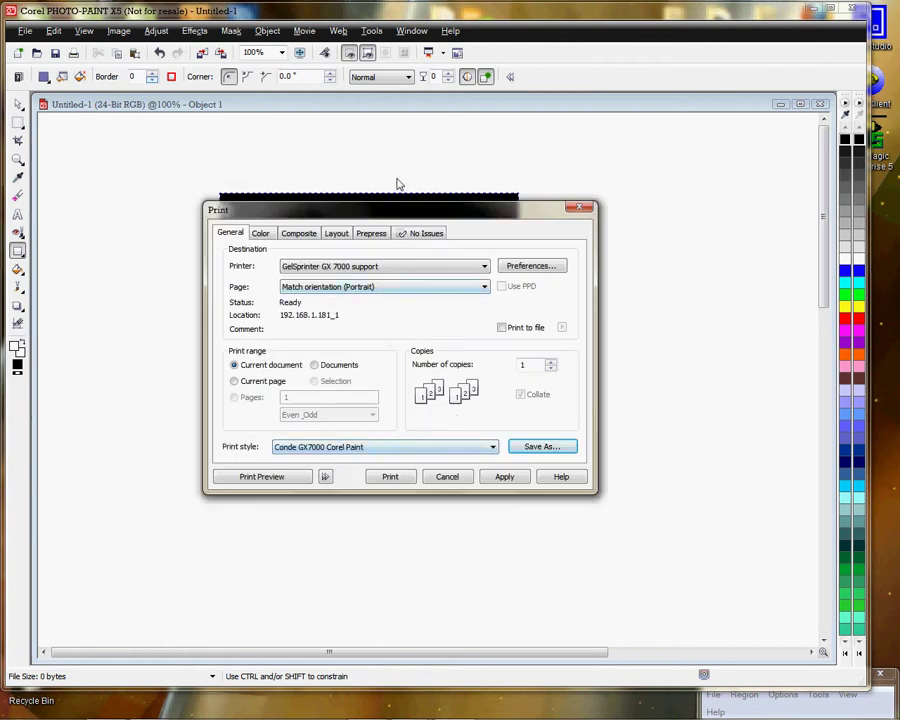
Step: Select the older 'Conde GX7000 CorelPaint' print style and apply its settings
drag(426, 200, 413, 182)
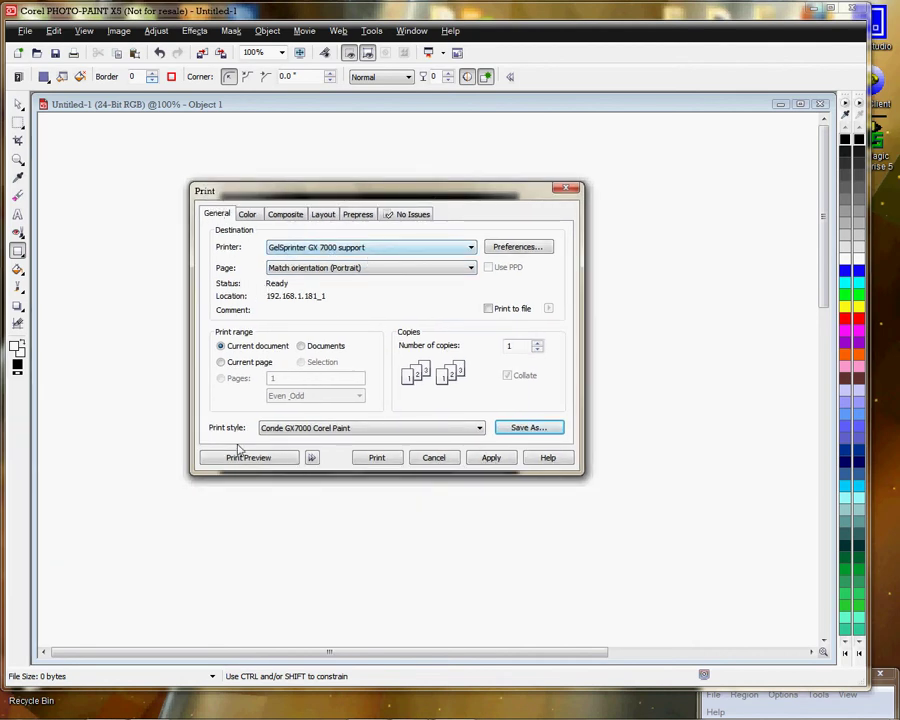
click(416, 429)
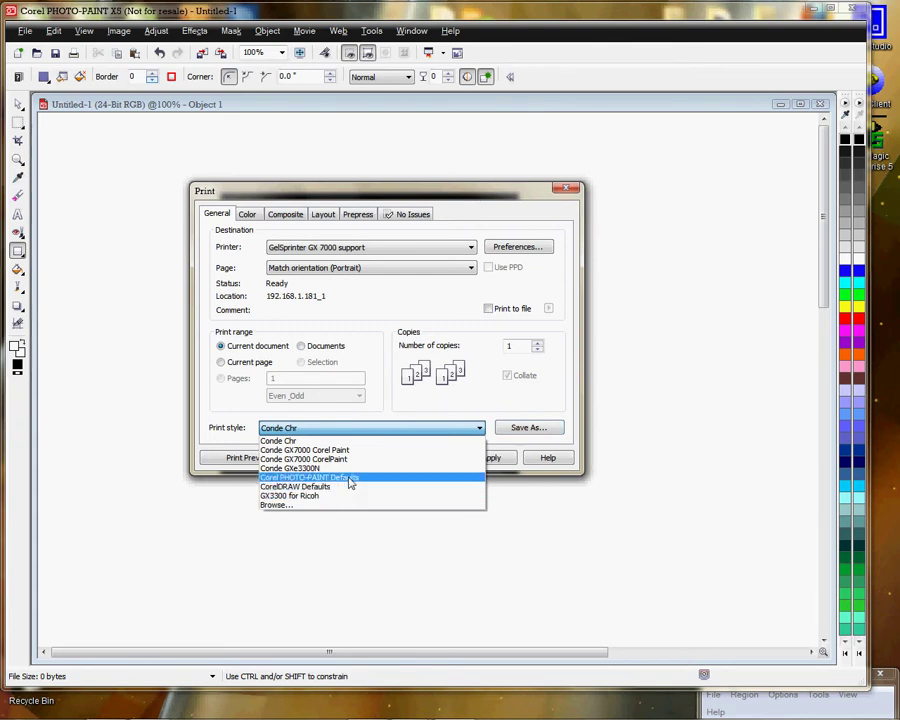
click(344, 459)
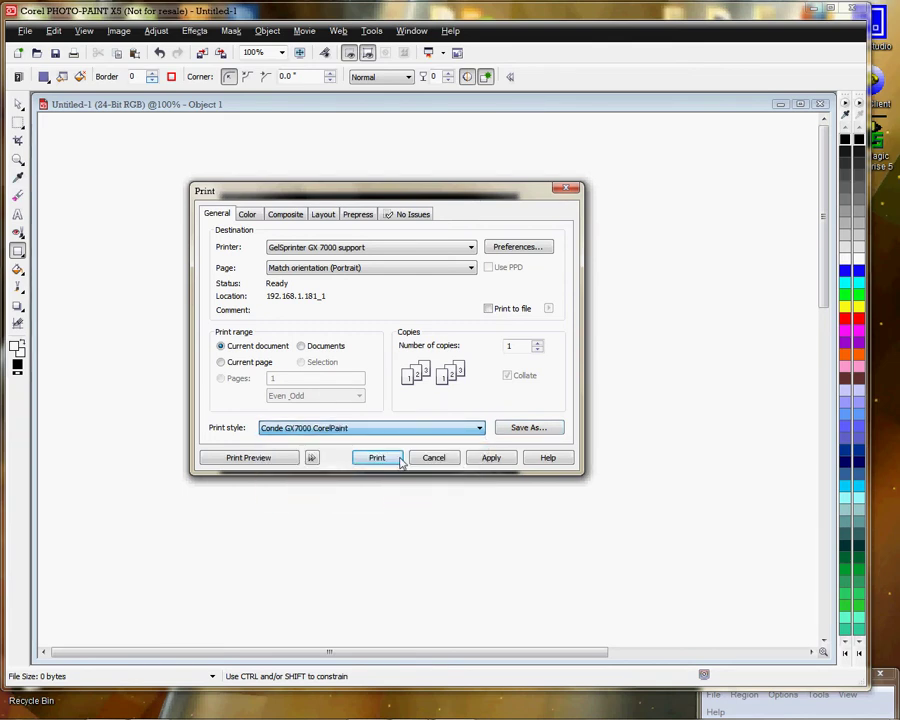
click(490, 459)
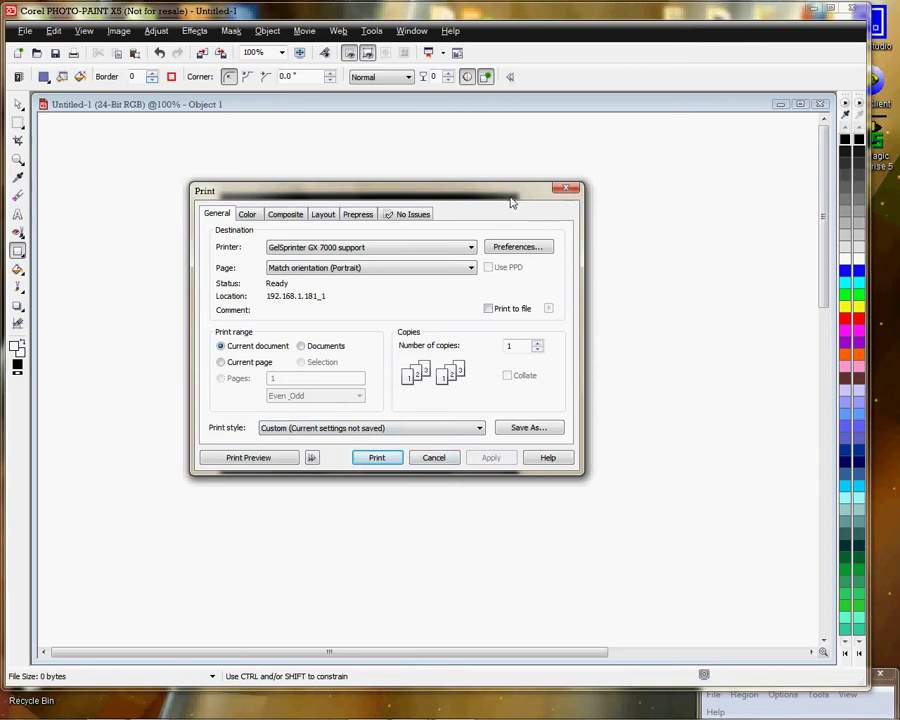
Step: Close the Print dialog and turn on the RGB palette under Window > Color Palettes
click(568, 189)
click(371, 30)
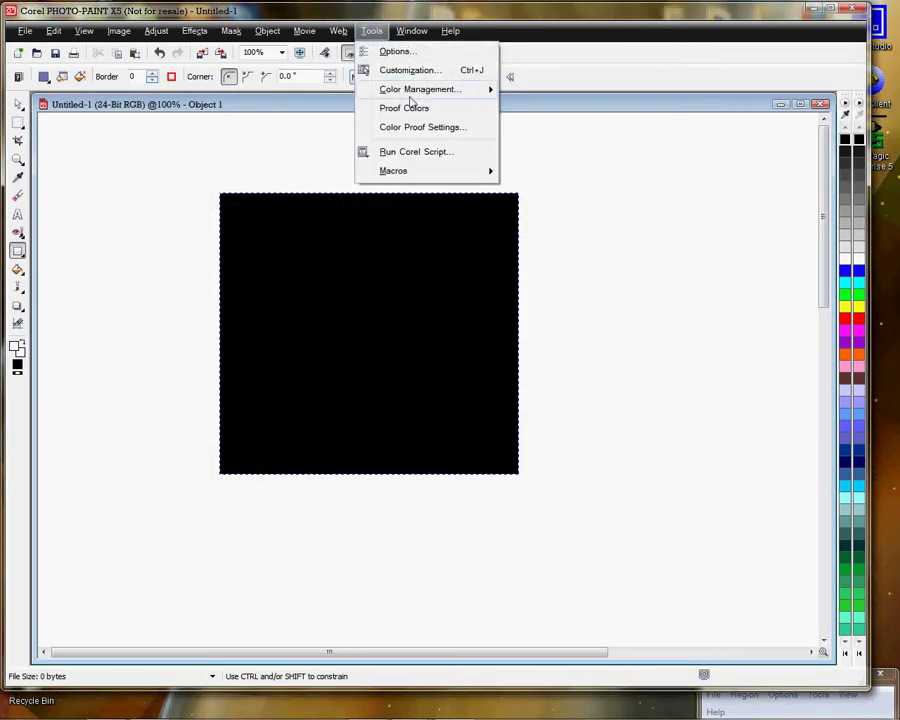
mouse_move(414, 92)
mouse_move(411, 30)
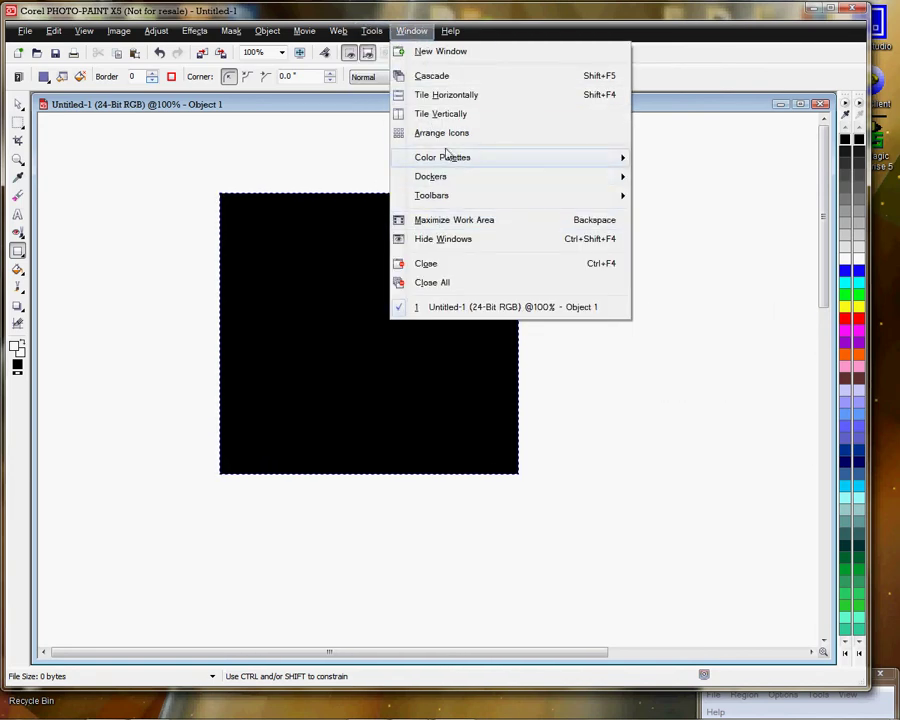
mouse_move(447, 160)
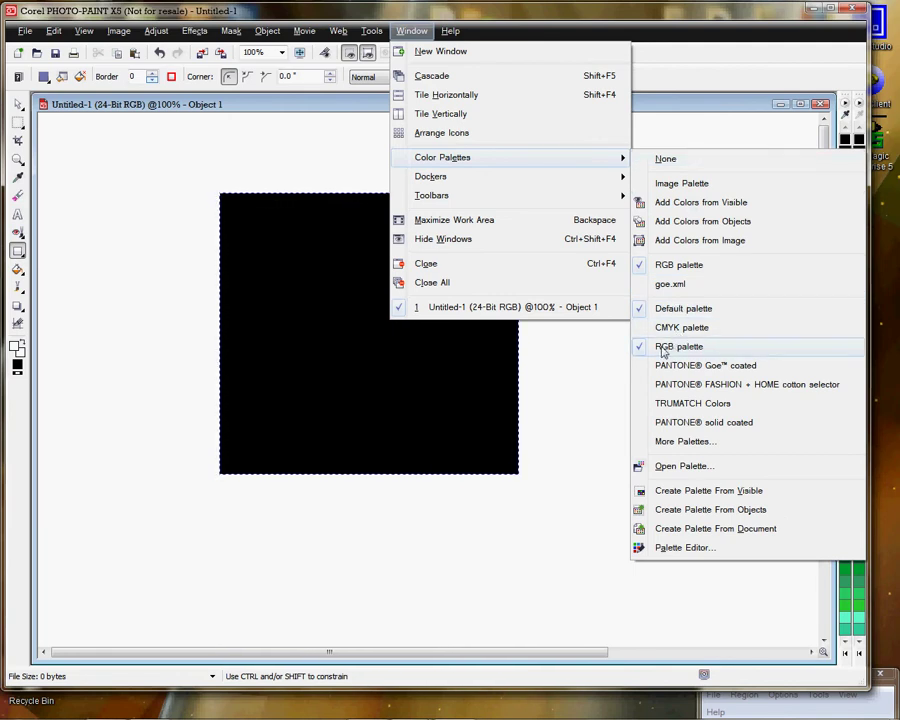
click(683, 327)
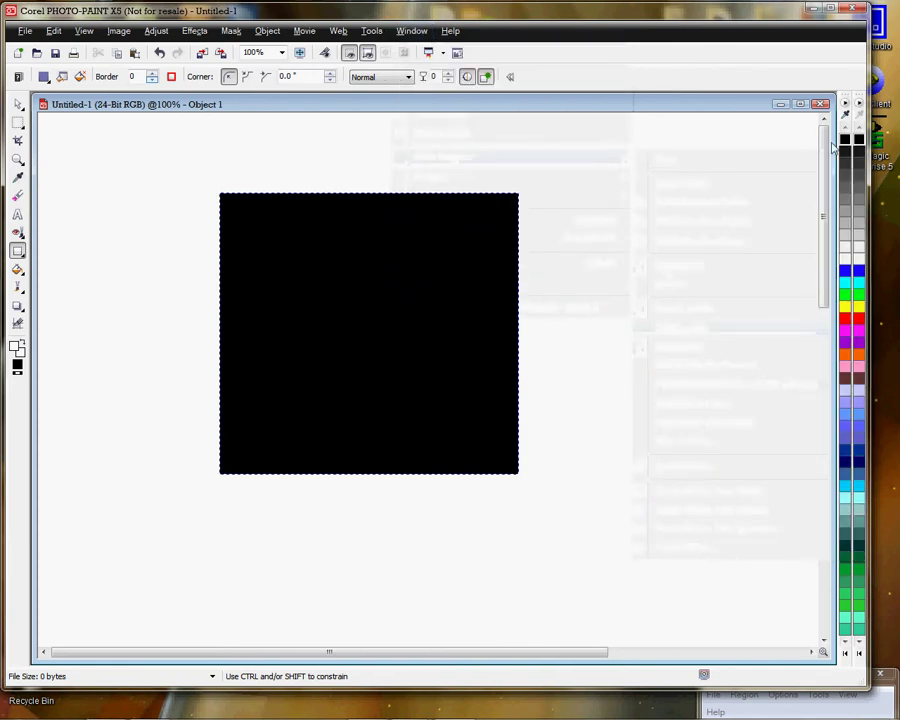